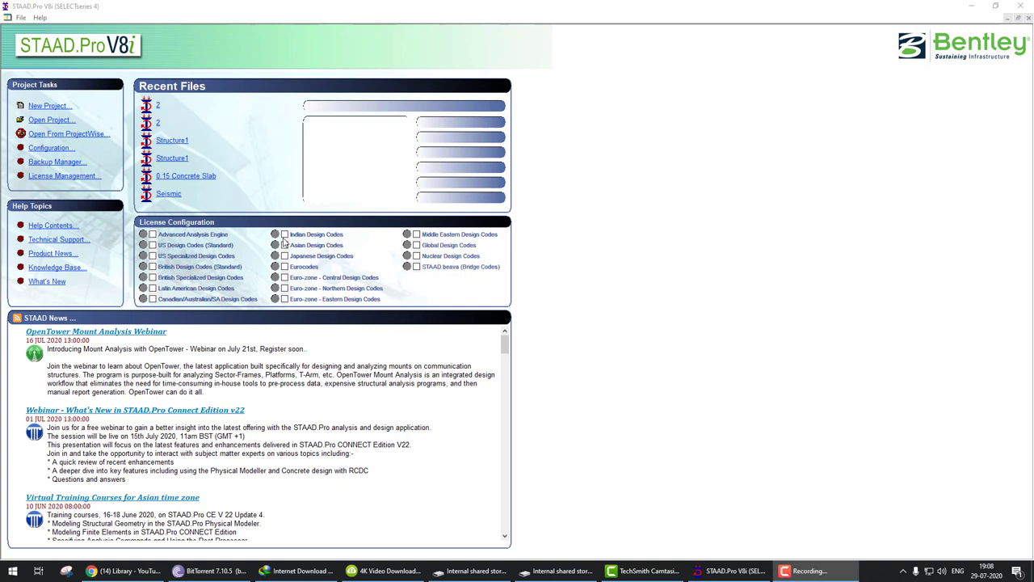
Step: Tick Indian Design Codes under License Configuration and begin a New Project
click(317, 235)
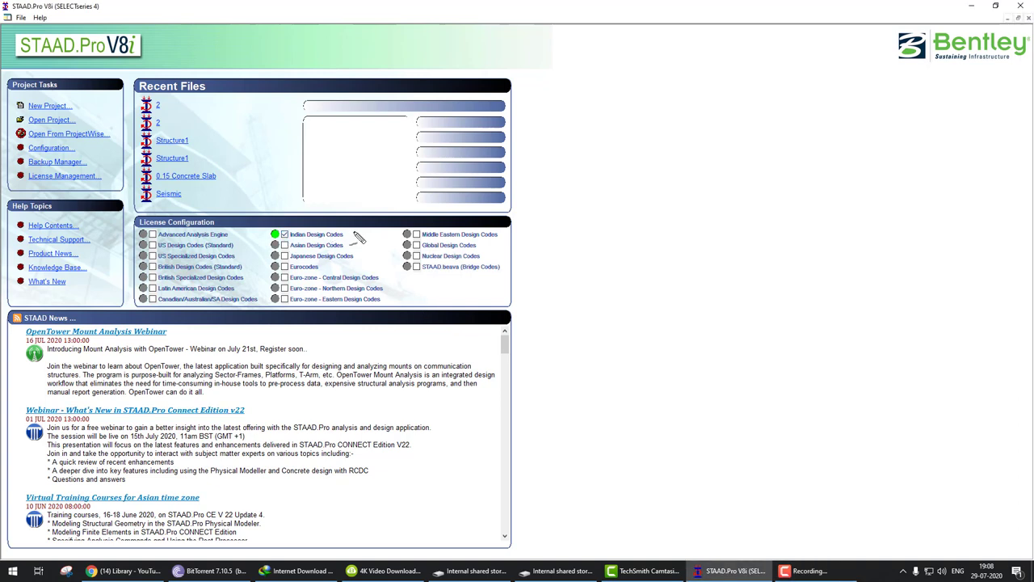
drag(358, 235, 425, 207)
mouse_move(202, 96)
mouse_down()
mouse_move(219, 205)
mouse_move(185, 204)
mouse_up()
drag(240, 158, 349, 111)
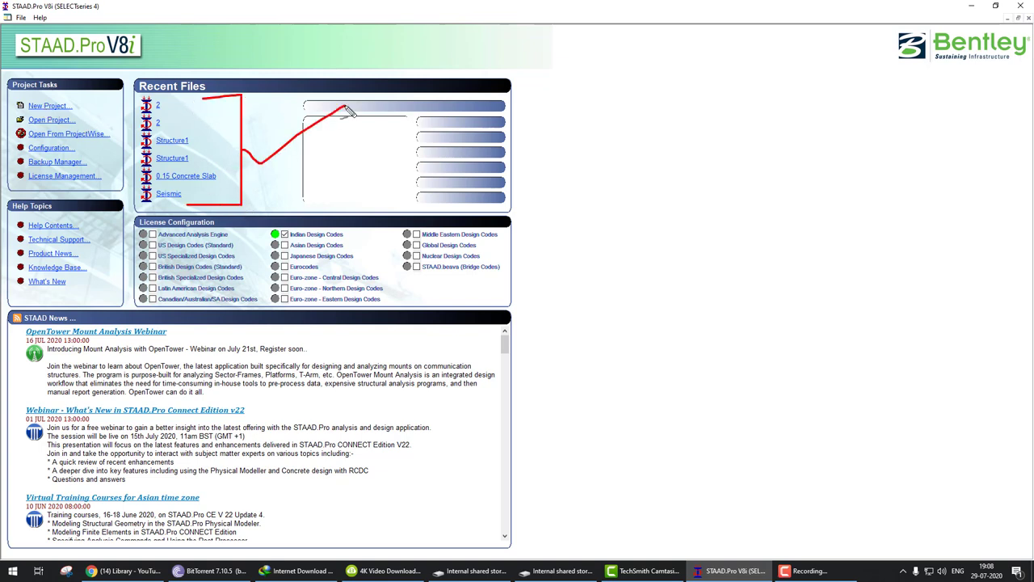
click(58, 108)
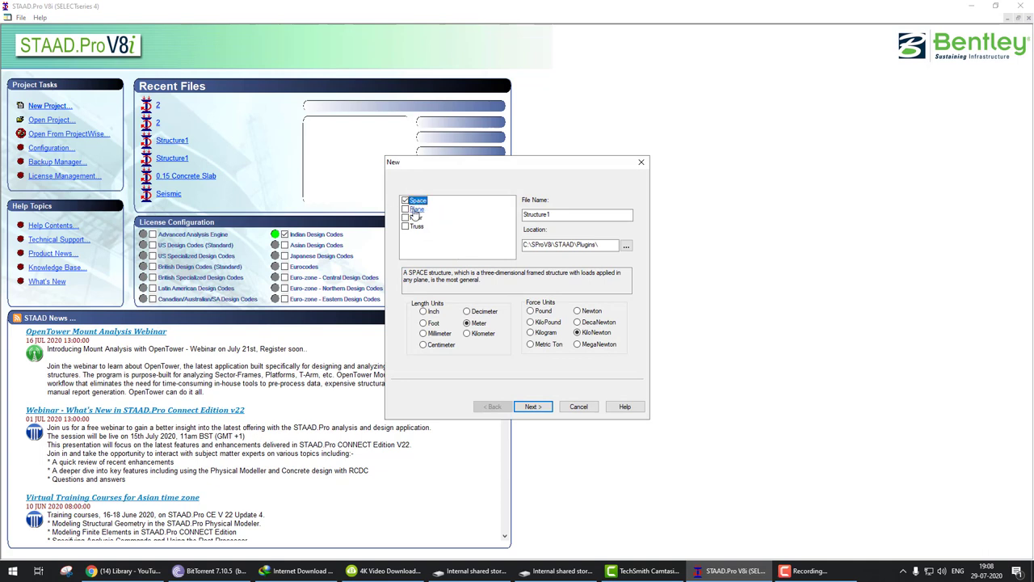
Step: Name the Space project day-1 with Meter and KiloNewton units and continue
mouse_move(422, 209)
mouse_down()
mouse_move(453, 204)
mouse_move(476, 223)
mouse_up()
key(Tab)
text(d)
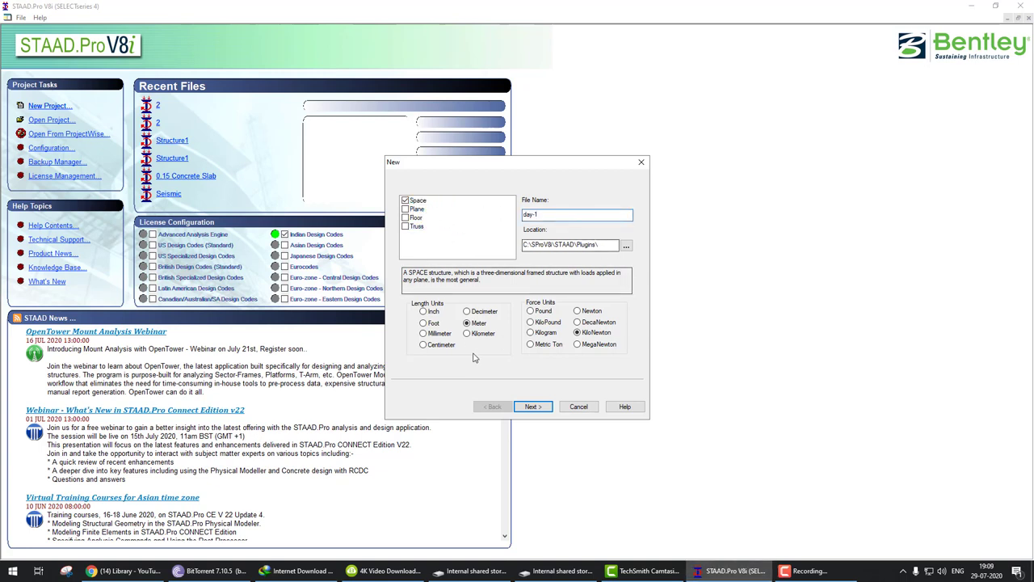
click(534, 406)
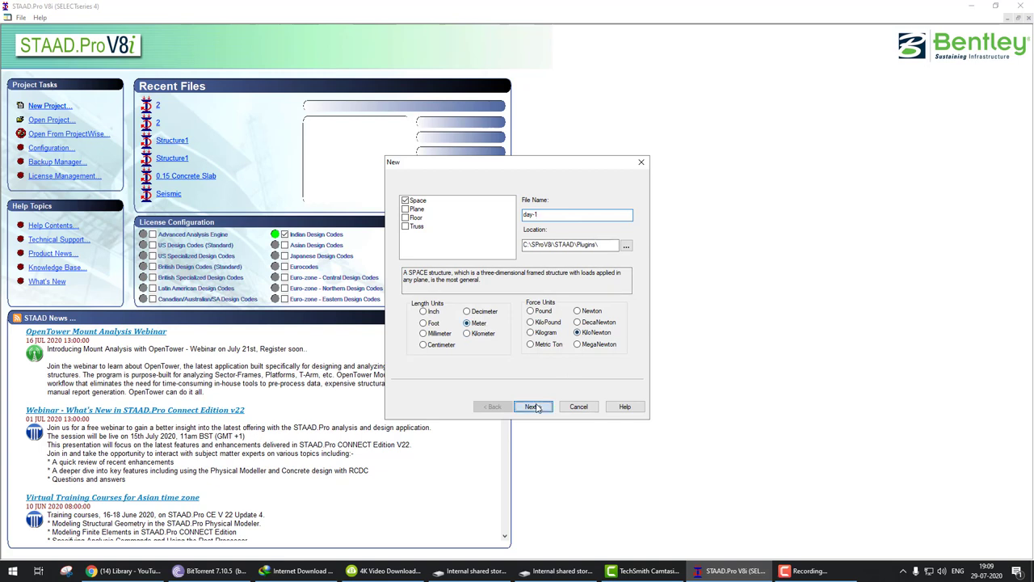
click(545, 317)
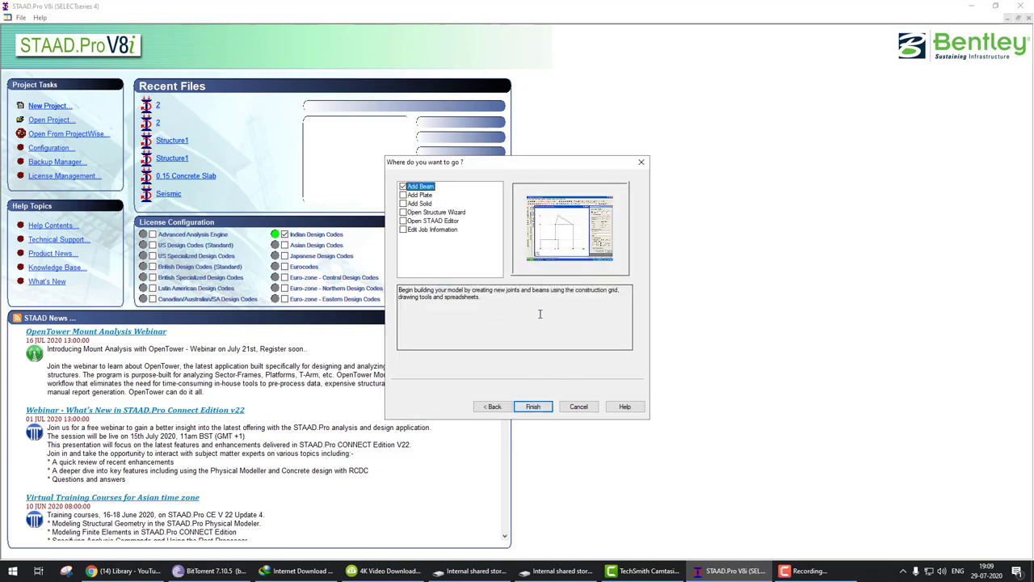
Step: Keep Add Beam selected and finish the wizard to open day-1 on the default grid
drag(436, 189, 489, 177)
drag(437, 197, 527, 176)
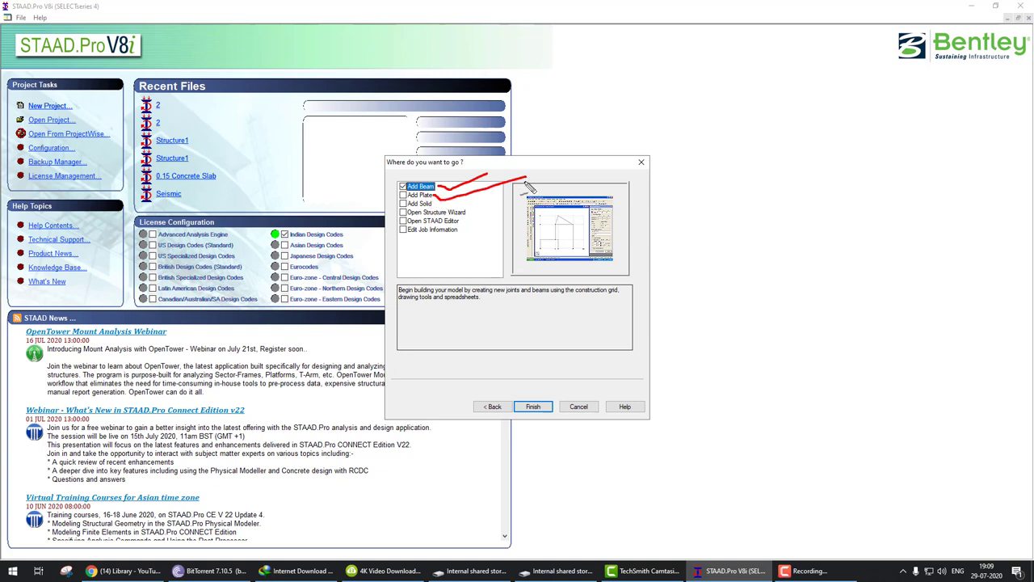
drag(434, 204, 623, 149)
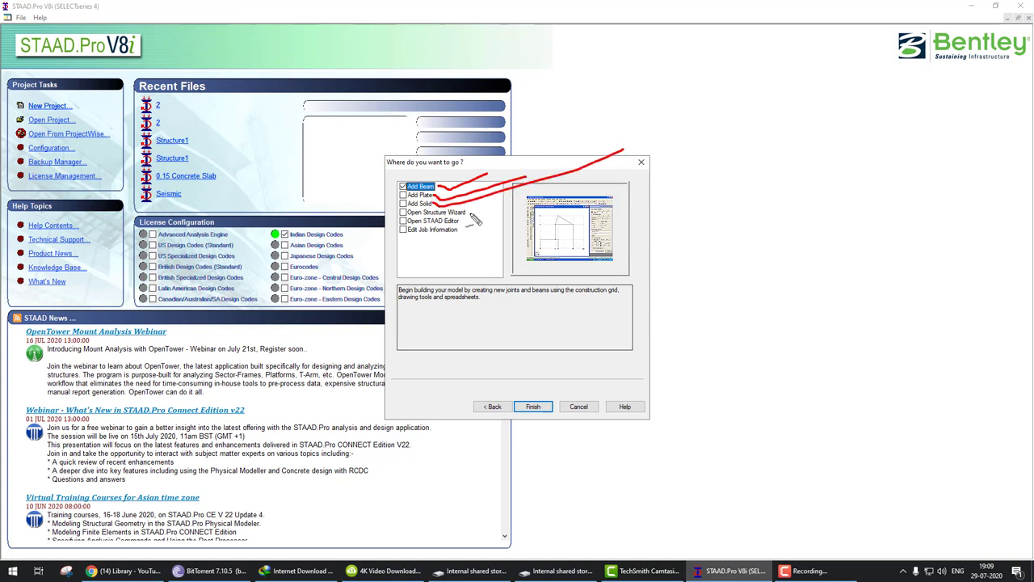
drag(470, 212, 616, 187)
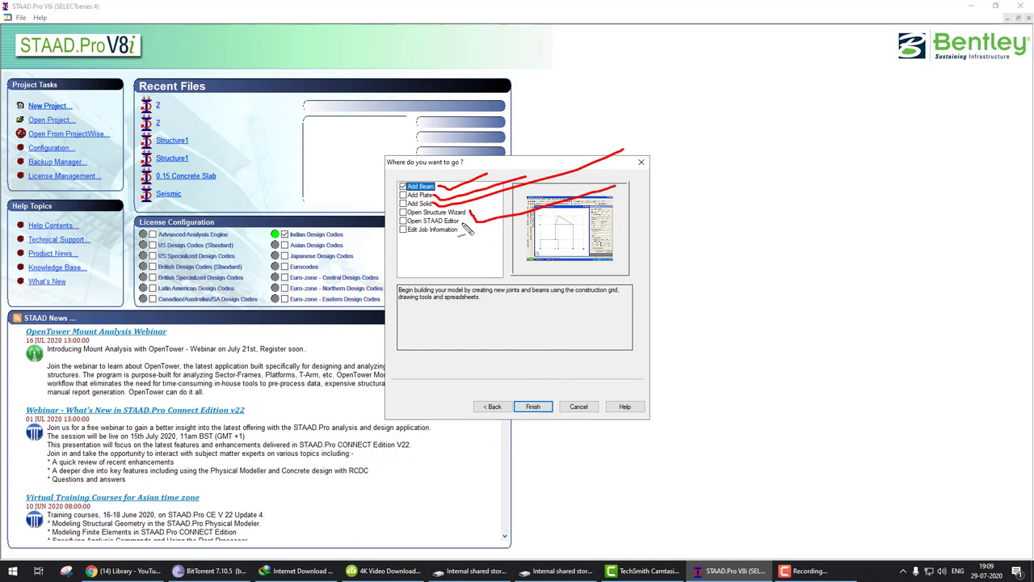
drag(462, 222, 535, 305)
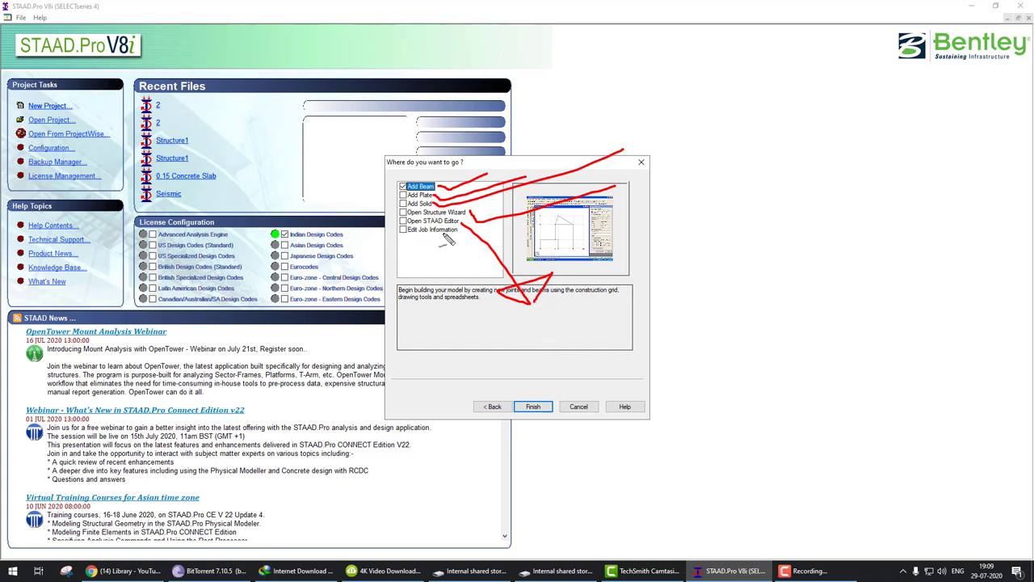
drag(445, 242, 507, 230)
key(Escape)
click(549, 411)
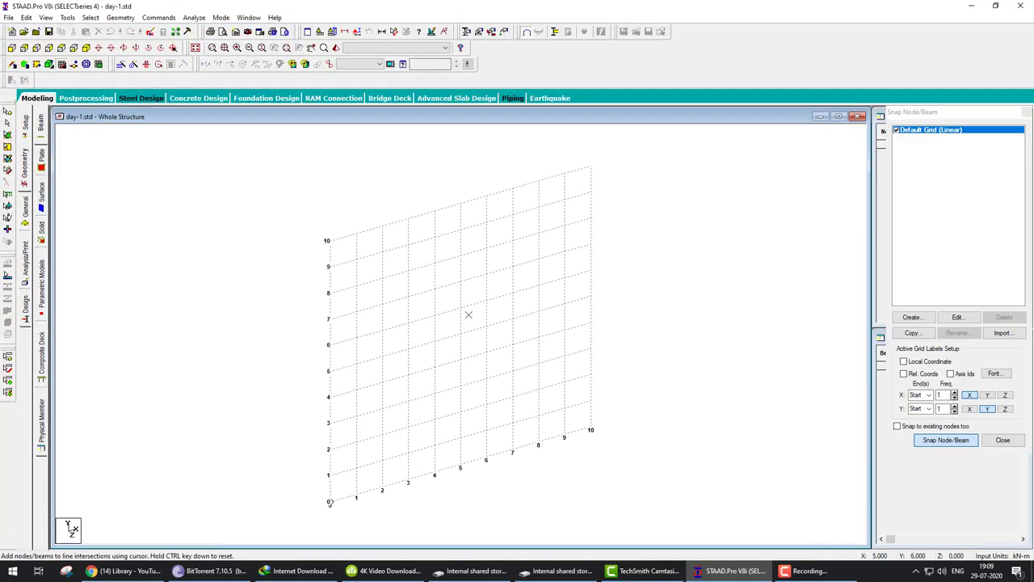
Step: Draw a chain of trial beams between grid points
click(383, 382)
click(486, 222)
click(591, 400)
click(485, 429)
click(538, 286)
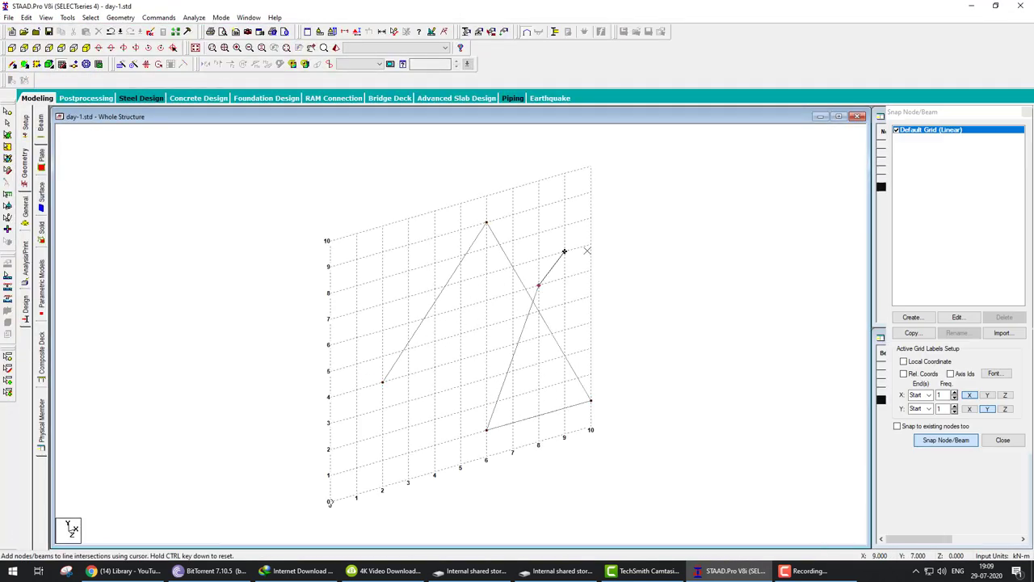
click(591, 244)
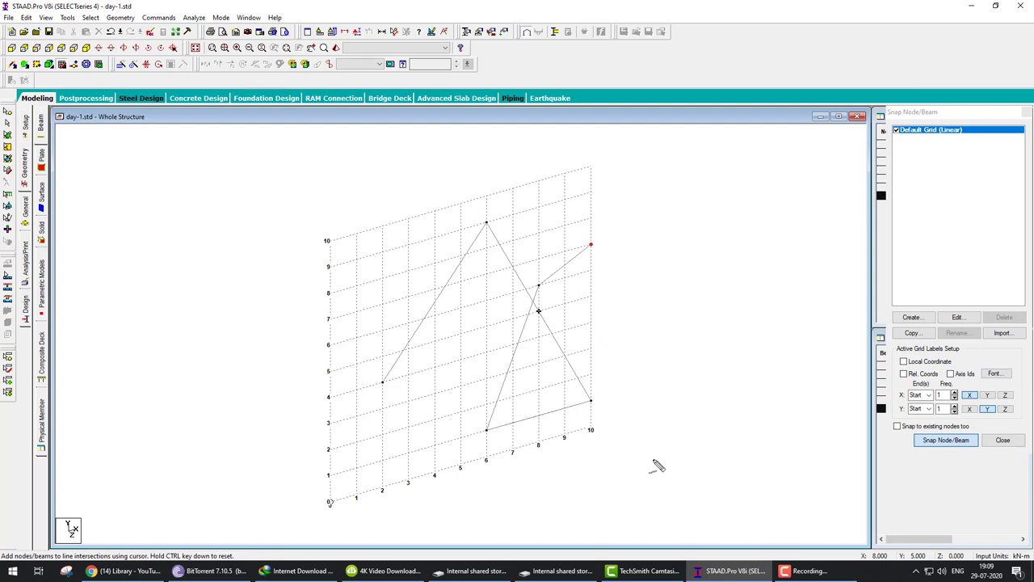
Step: Delete all trial beams, then save the model and open it in STAAD Editor
key(Escape)
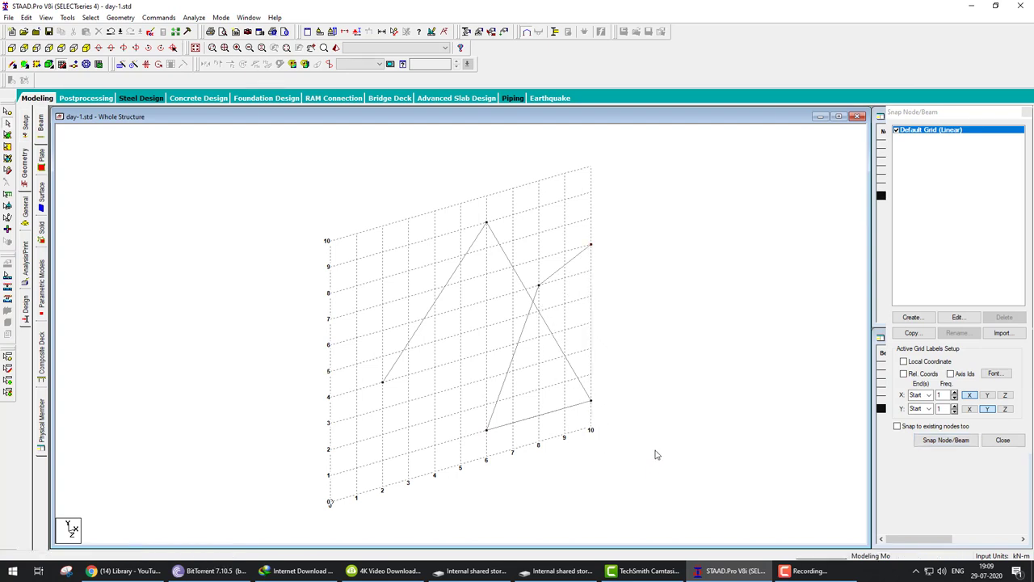
key(Delete)
key(Return)
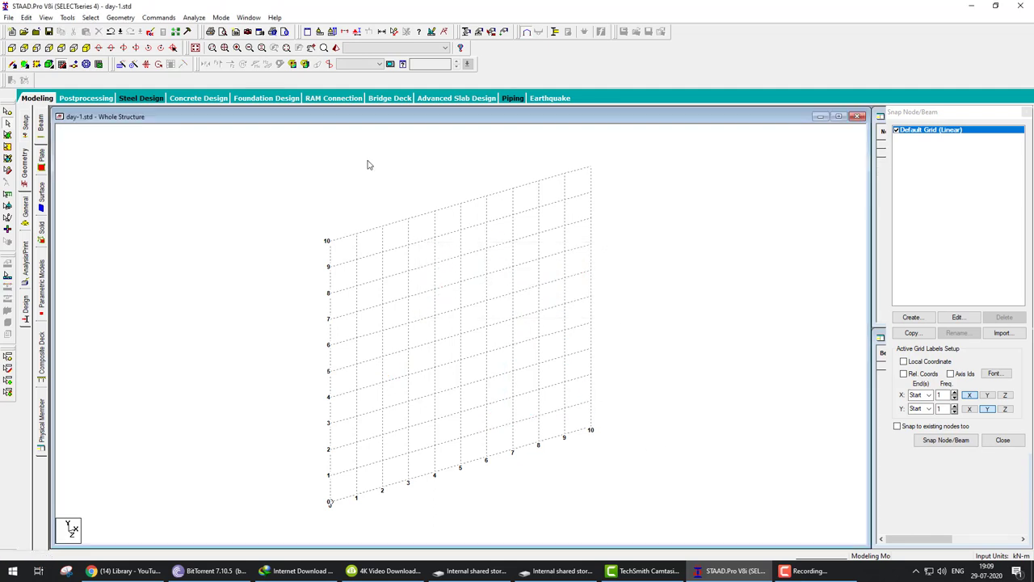
click(164, 31)
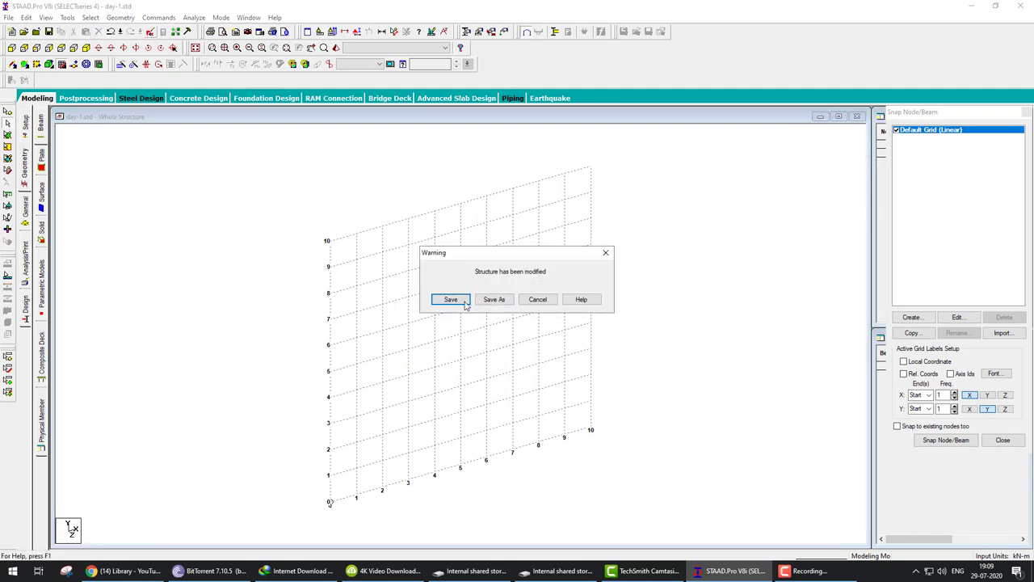
click(466, 305)
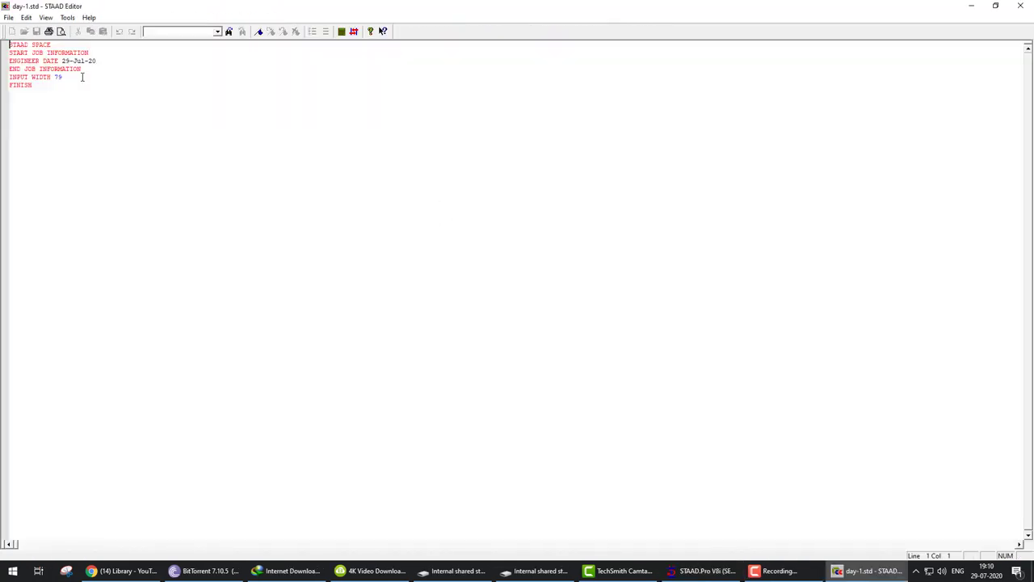
Step: Add joints 1 (0 0 0) and 2 (5 0 0) with member 1 between them, save, and accept metre/kN units
click(82, 76)
key(Return)
key(Return)
key(Return)
key(Return)
text(member incidence)
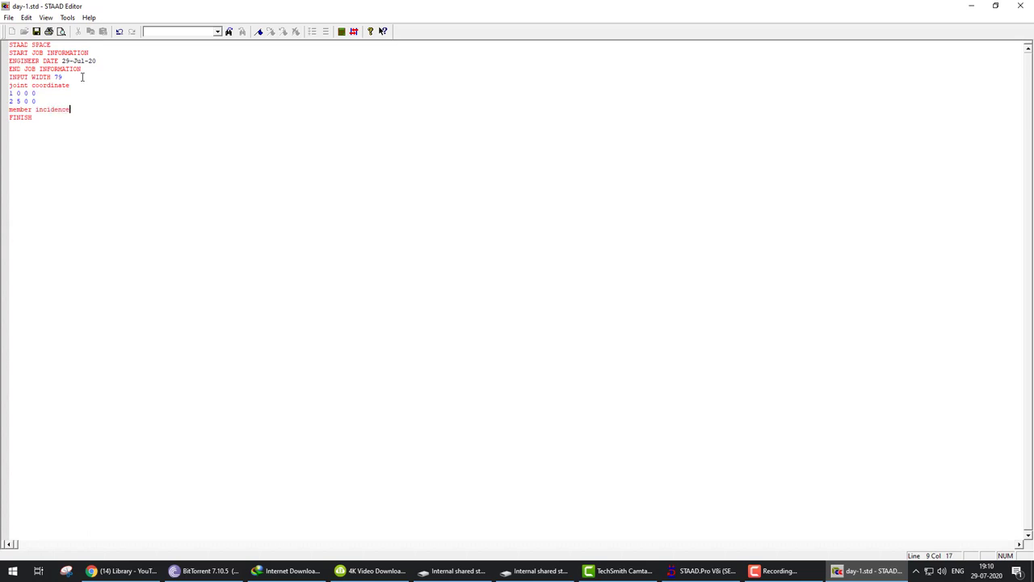
key(Return)
click(36, 32)
click(1020, 6)
click(477, 327)
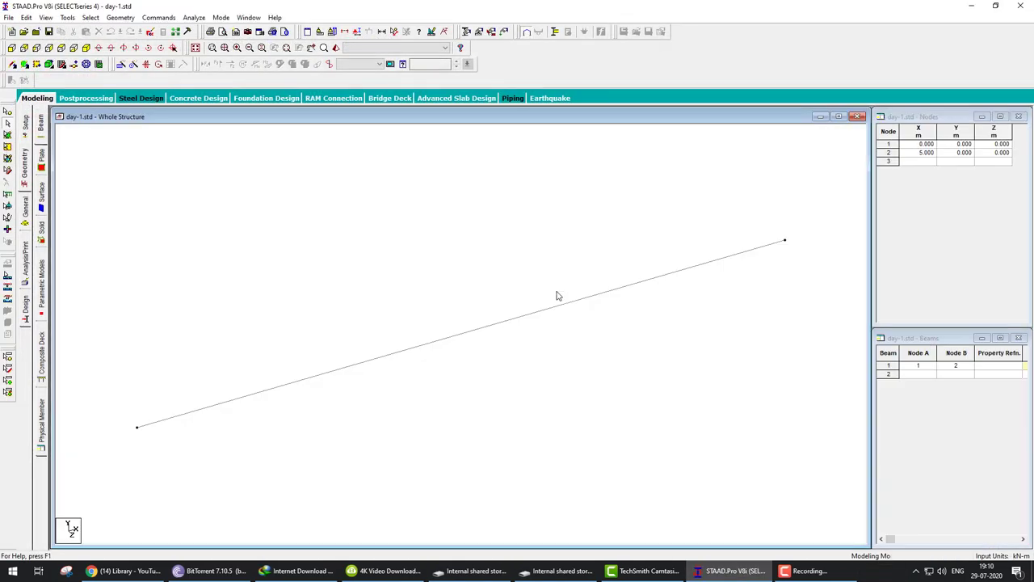
Step: Repeat the single beam 4 times in Y to create four storeys
click(478, 335)
click(122, 64)
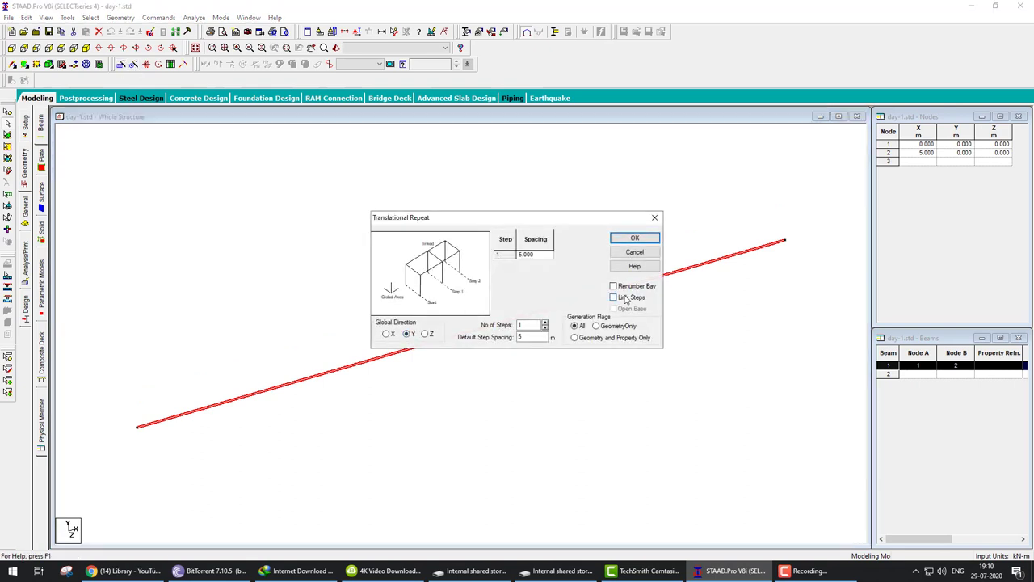
click(546, 323)
click(545, 323)
click(545, 323)
click(634, 238)
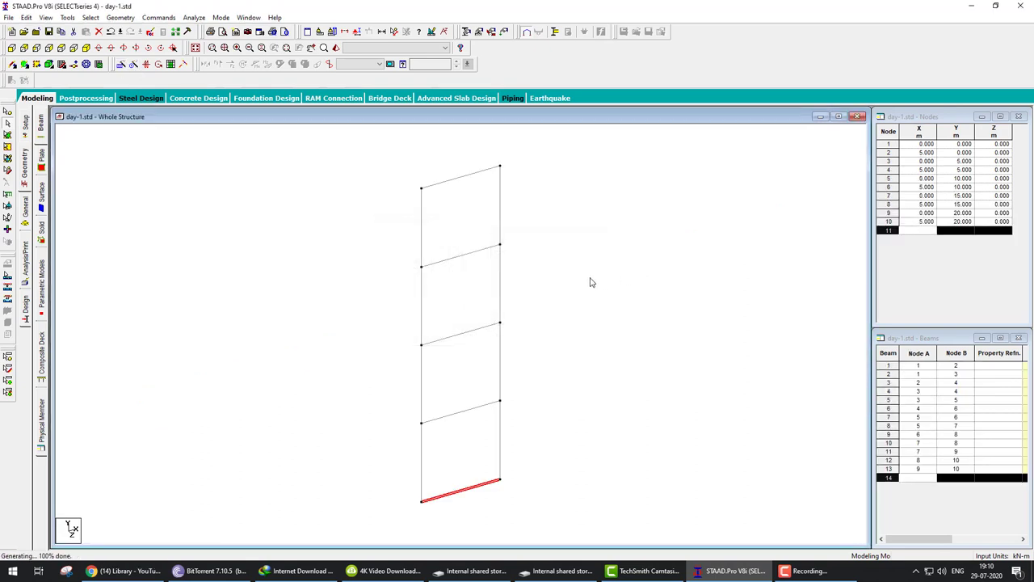
Step: Repeat the right-hand column 5 times along X to form six 5 m bays
drag(630, 503, 477, 153)
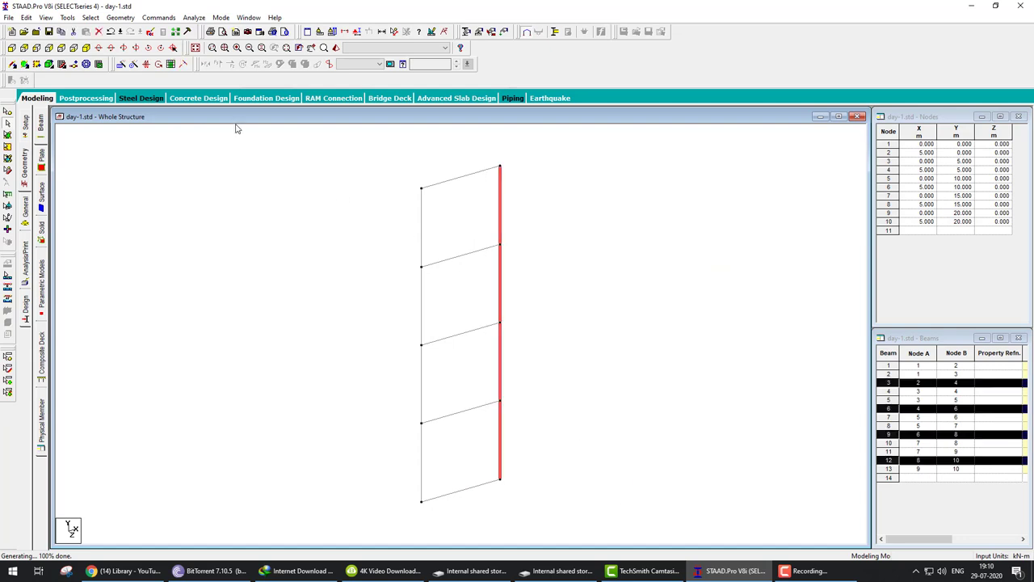
click(121, 64)
double_click(525, 325)
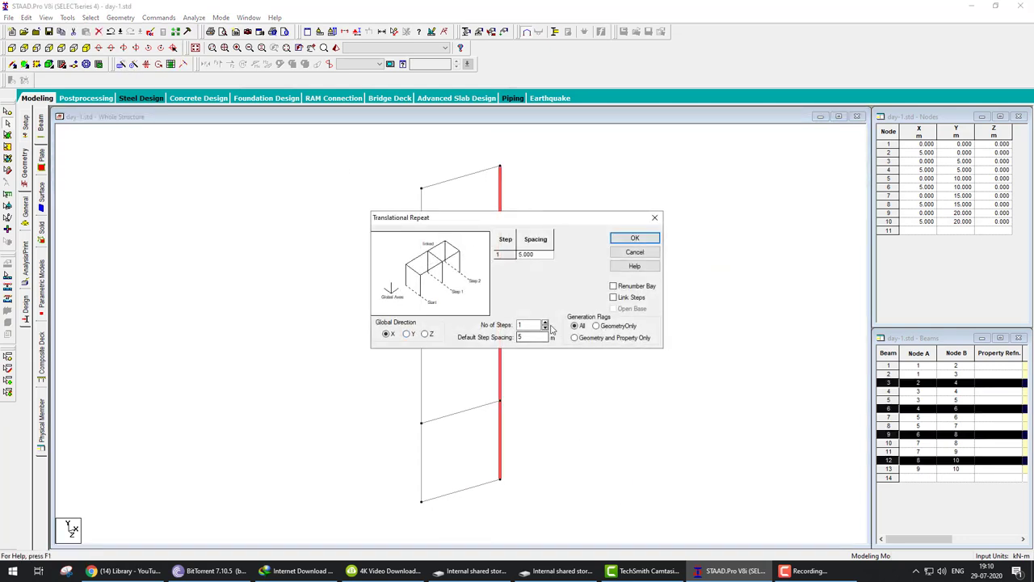
click(545, 322)
click(545, 322)
click(544, 323)
click(545, 322)
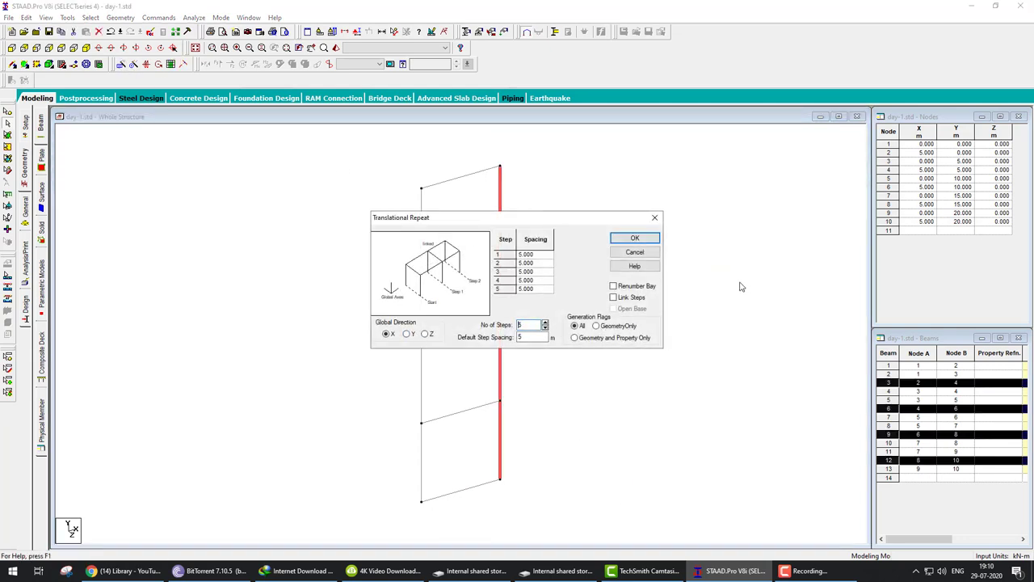
click(635, 239)
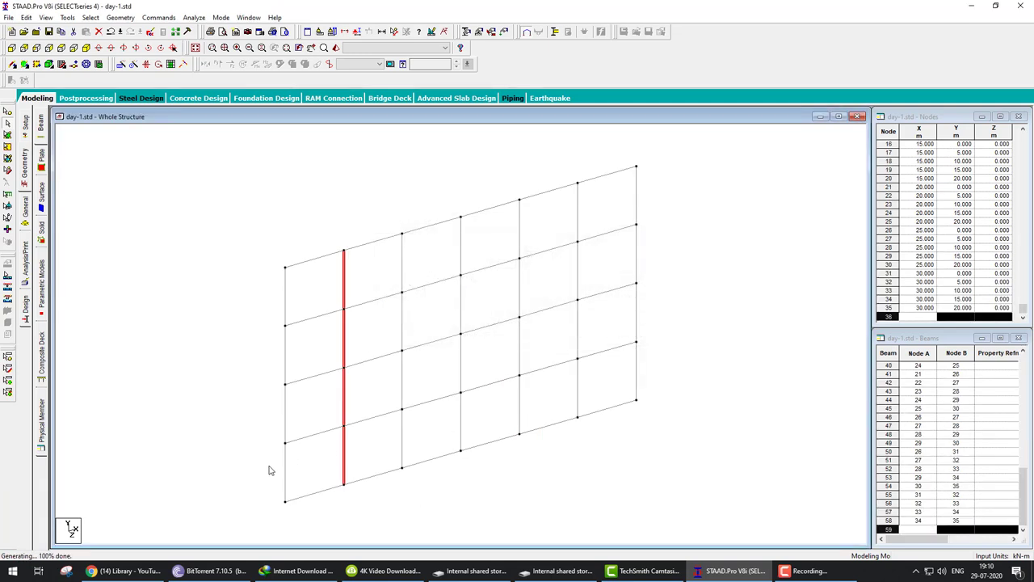
click(11, 48)
Step: Delete the bottom row of beams
drag(759, 514, 179, 482)
key(Delete)
key(Return)
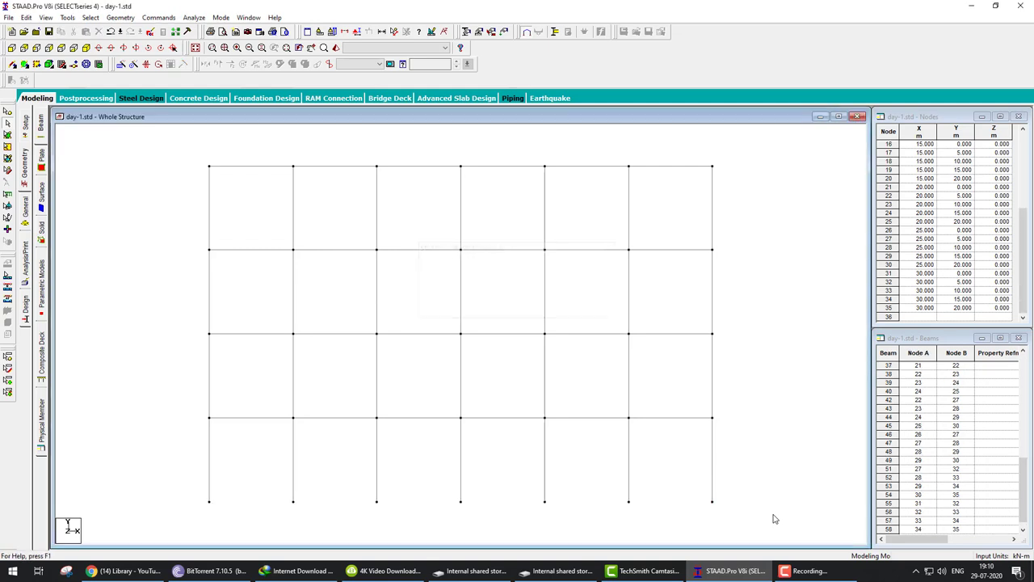
Step: Create a new Support 2 definition in the Supports panel
click(25, 212)
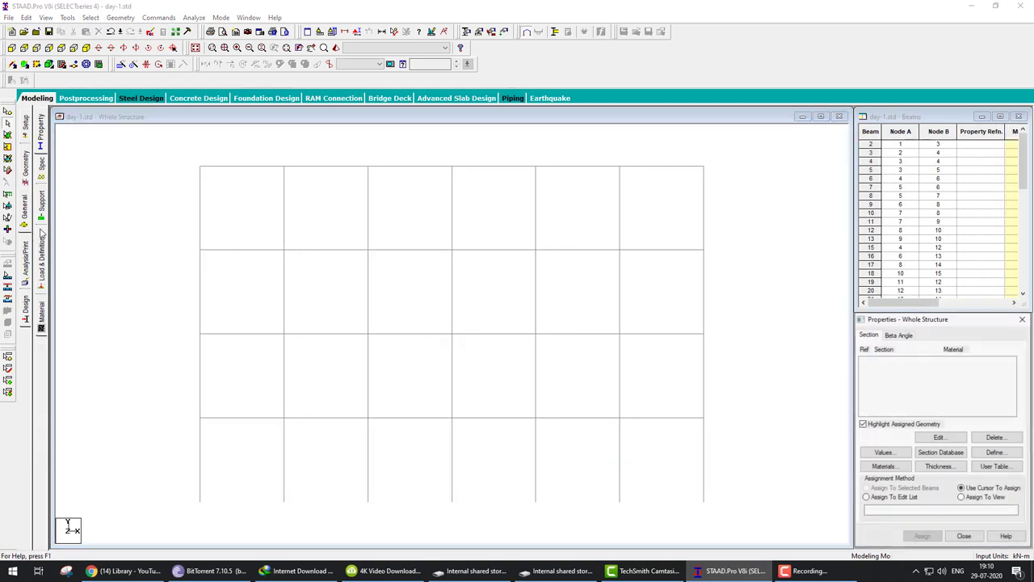
click(41, 212)
click(951, 457)
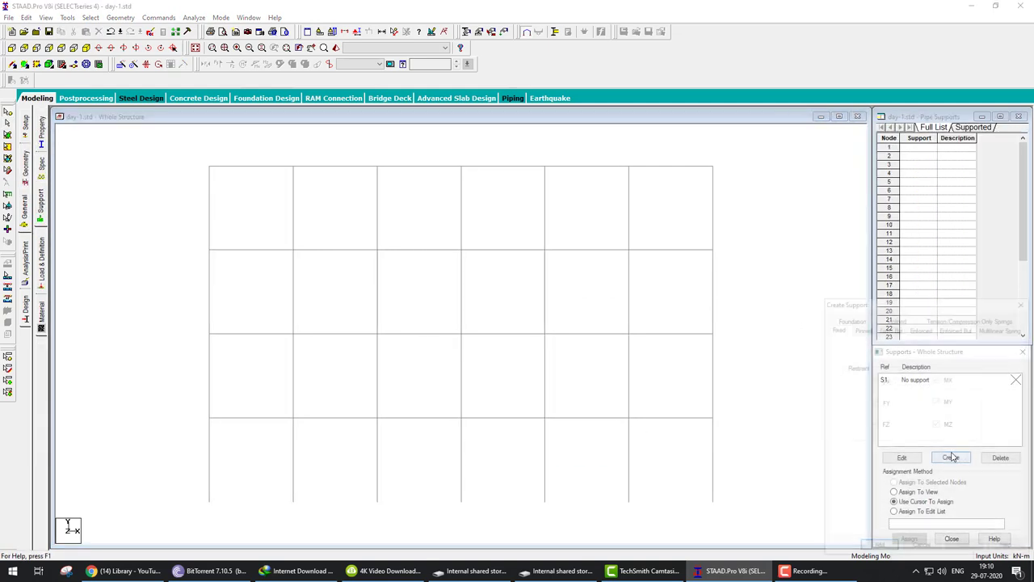
click(877, 548)
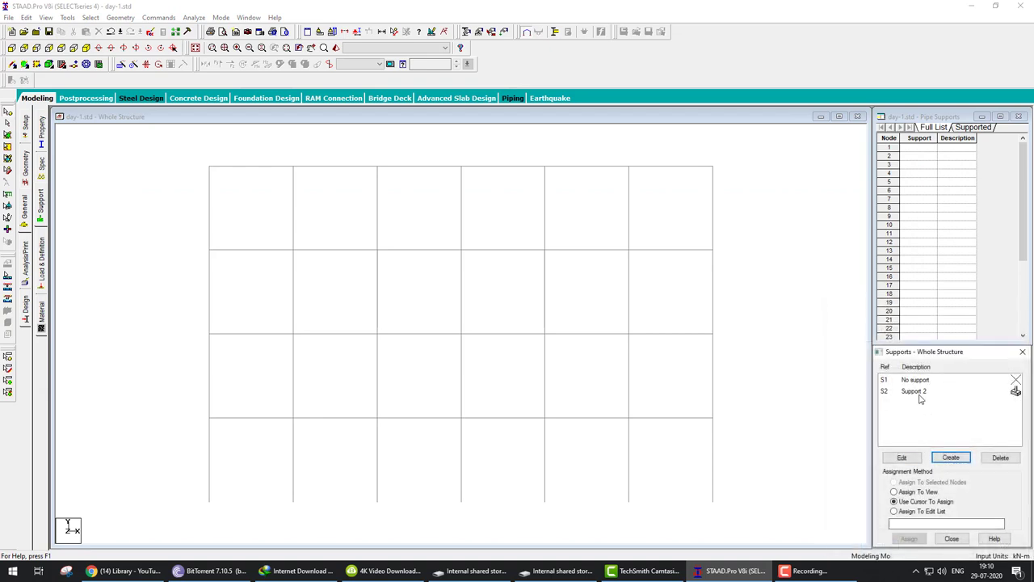
Step: Assign Support 2 to all seven ground-level nodes
drag(299, 482, 144, 525)
drag(409, 542, 728, 485)
click(909, 538)
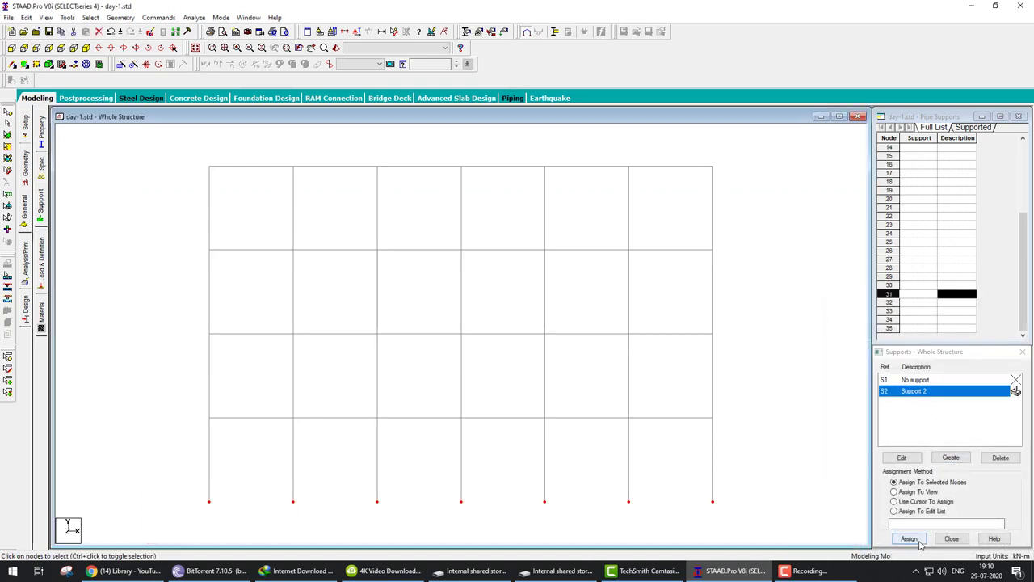
click(956, 474)
click(42, 130)
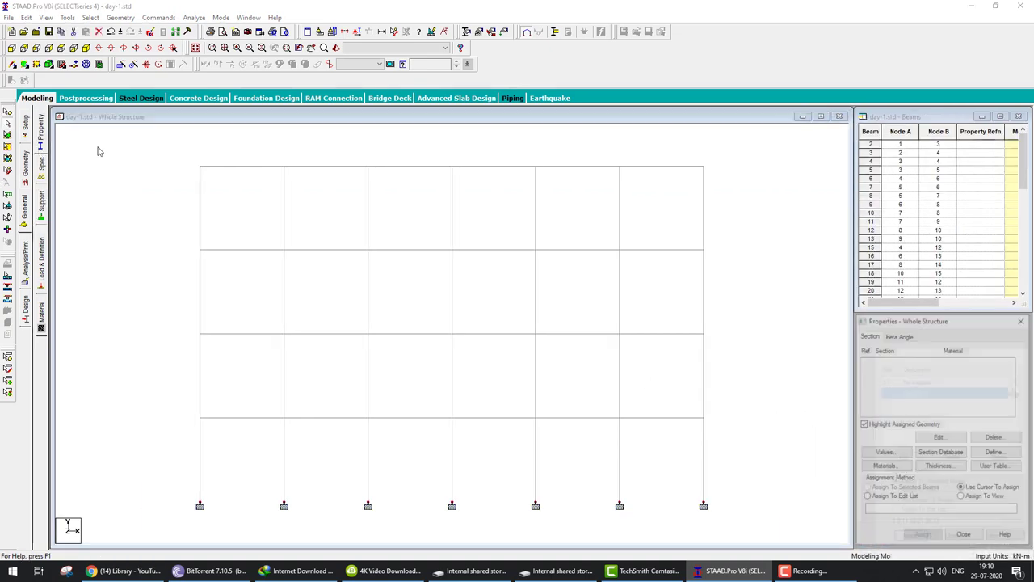
Step: Define a rectangular section YD 0.3, ZD 0.25 and assign it to every member in view
click(994, 452)
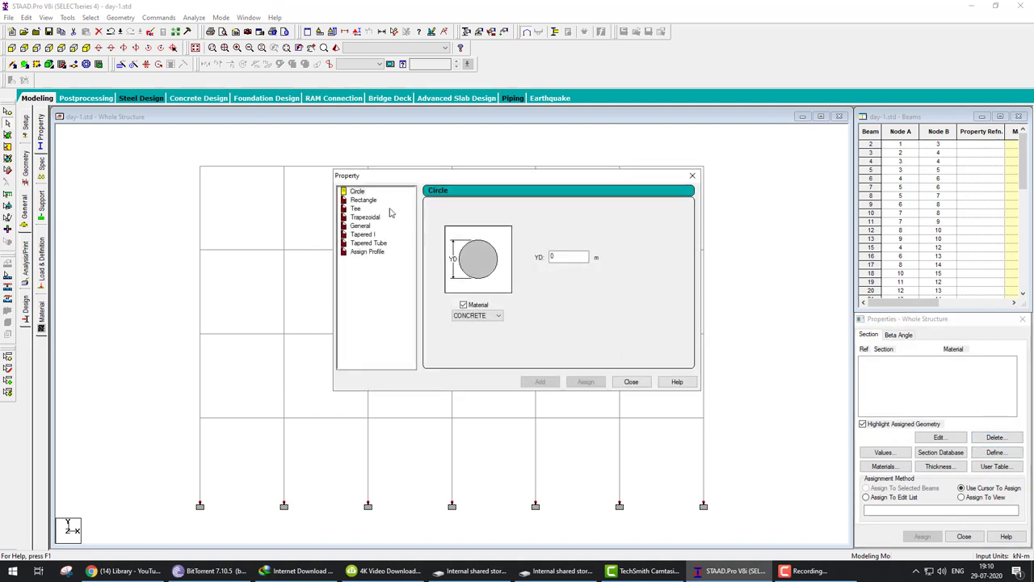
click(365, 200)
key(Tab)
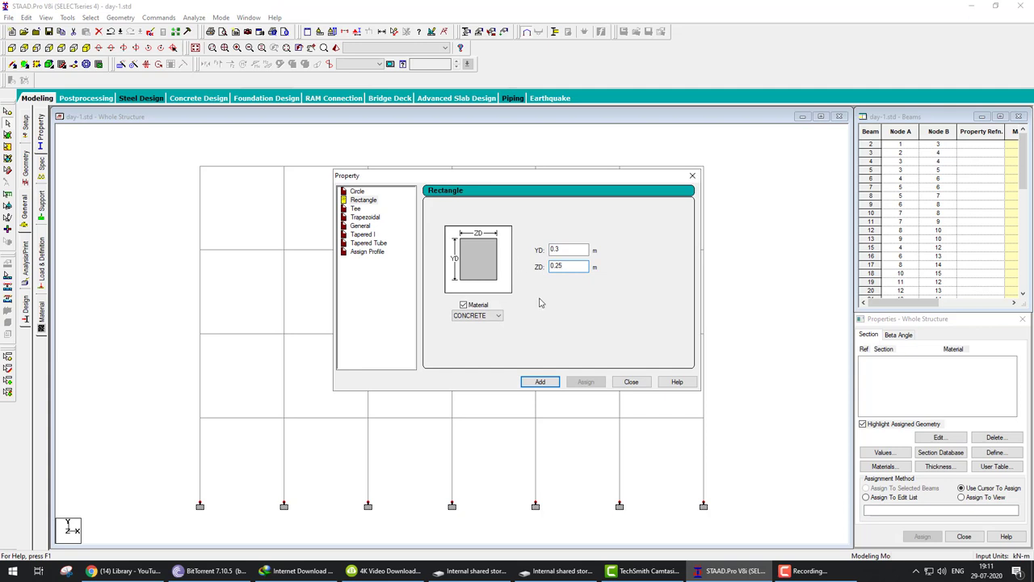
click(543, 382)
click(631, 382)
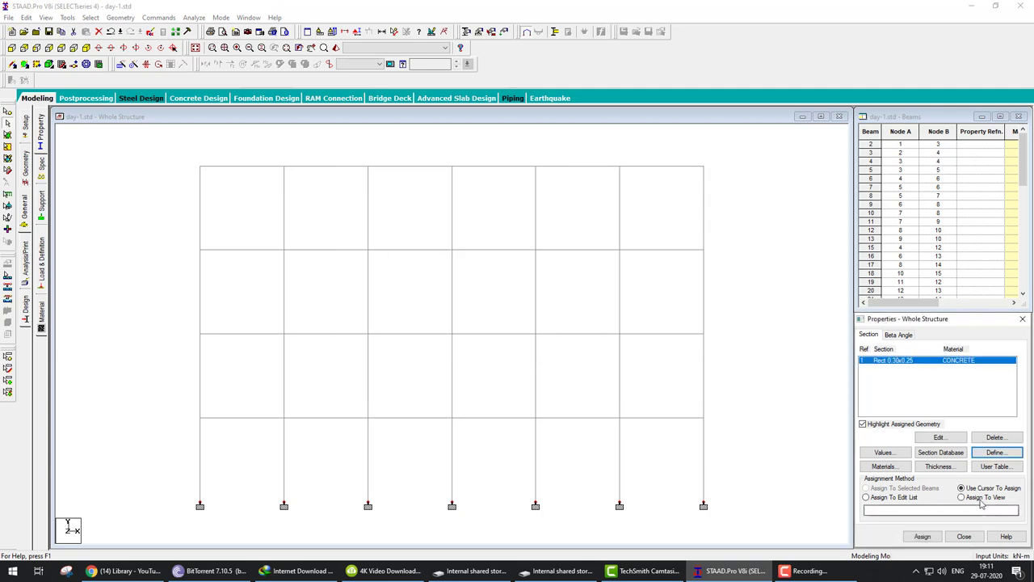
click(961, 497)
click(922, 536)
click(947, 455)
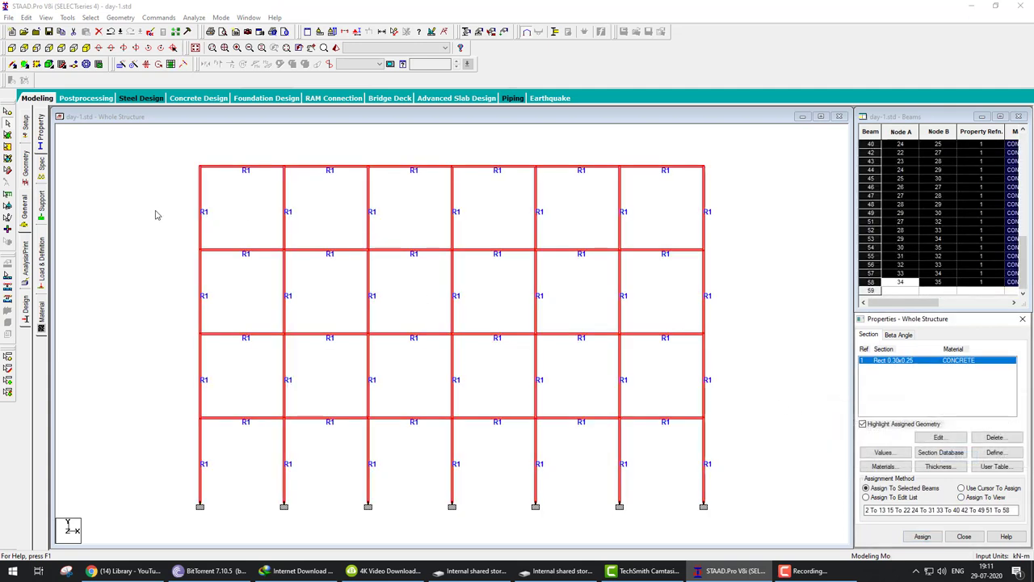
click(38, 255)
Step: Add a primary load case of type Dead titled 'dead'
click(908, 134)
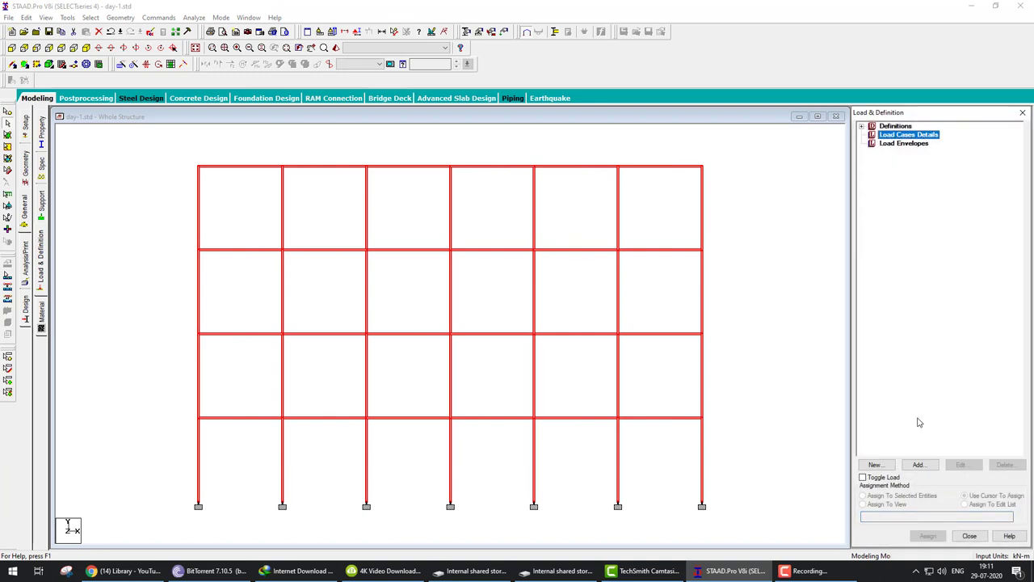
click(920, 466)
click(533, 228)
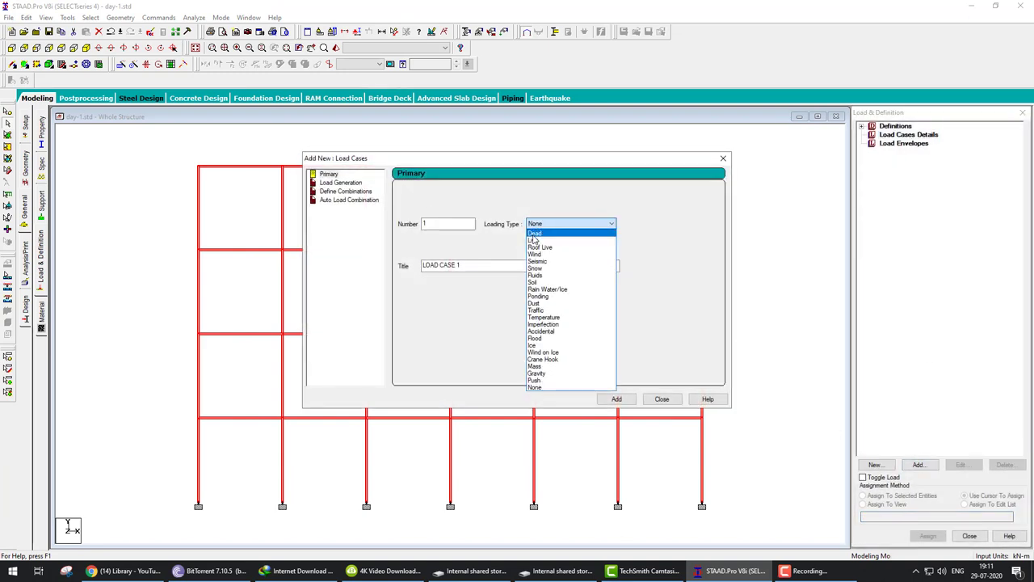
click(557, 239)
key(Tab)
text(dea)
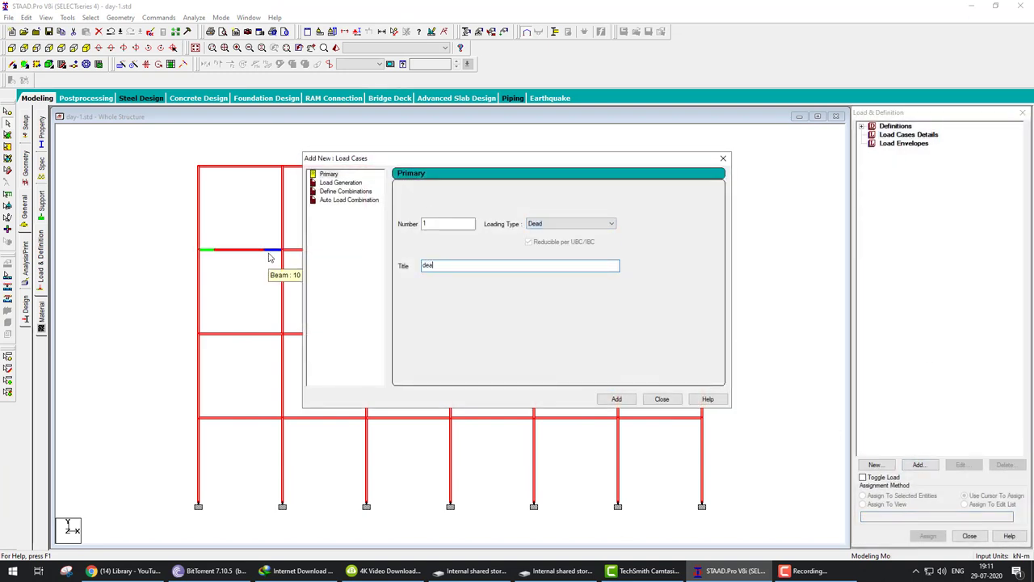
text(d)
key(Return)
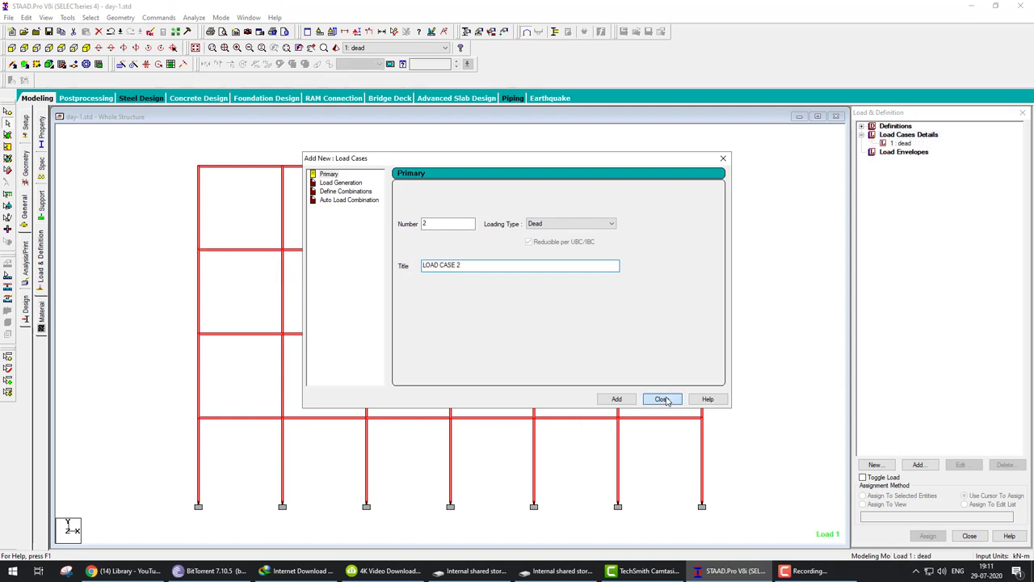
click(663, 399)
Step: Add Selfweight Y -1 and a uniform member load W1 -5 kN/m GY to the dead case
click(899, 143)
click(919, 464)
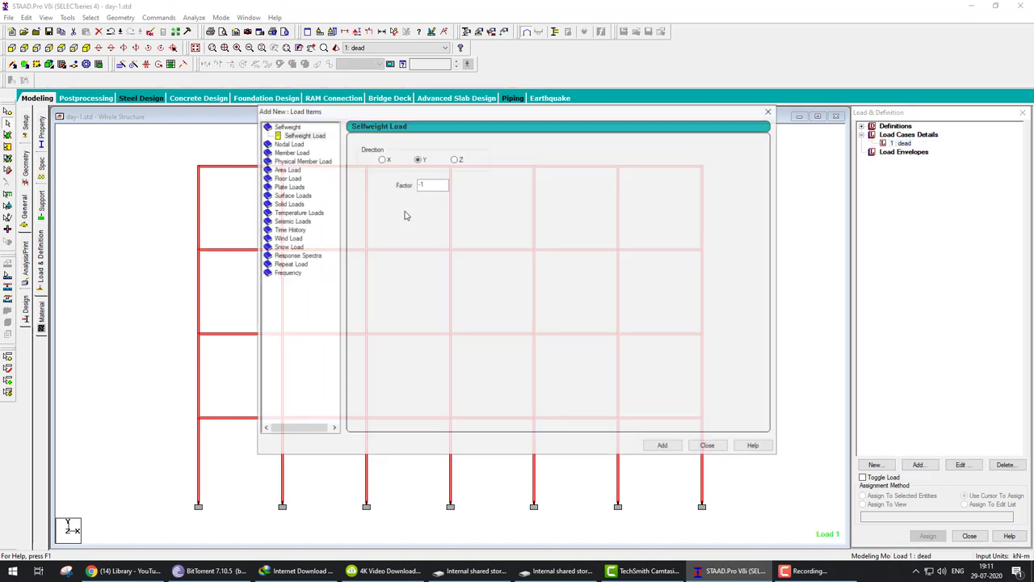
click(662, 445)
click(291, 153)
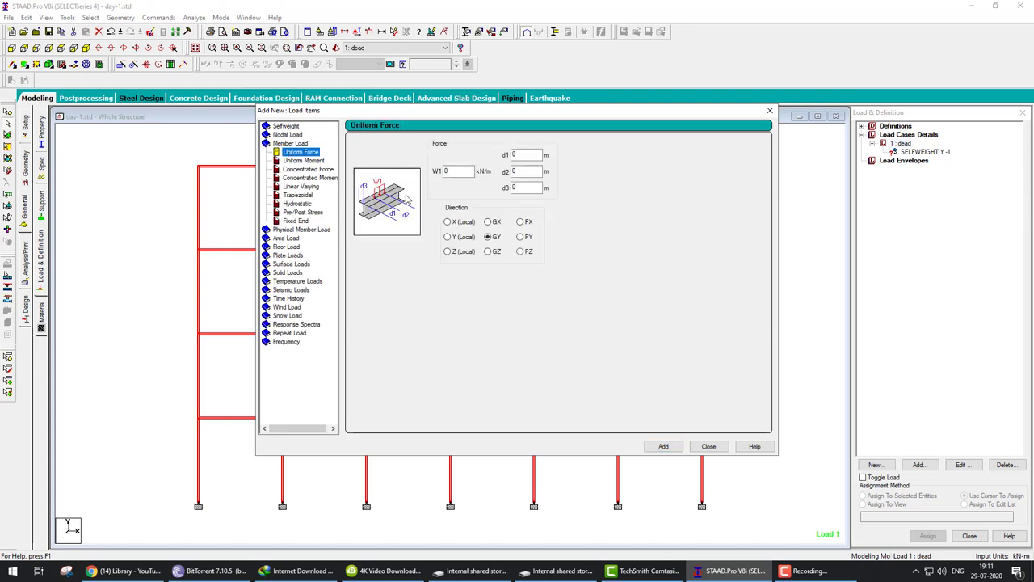
double_click(451, 172)
text(-5)
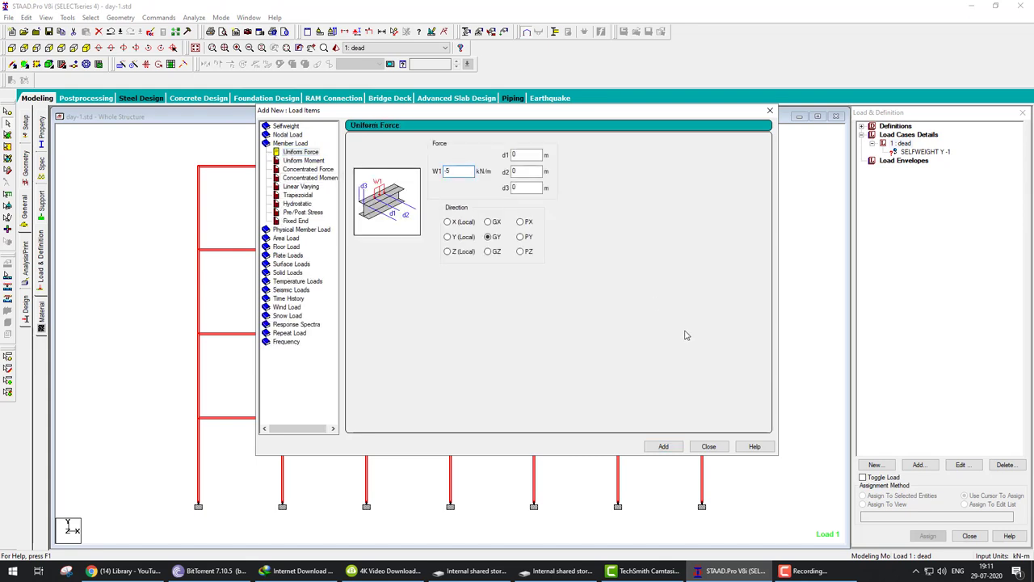
click(663, 446)
click(709, 446)
Step: Assign the selfweight load to all members in view
click(925, 152)
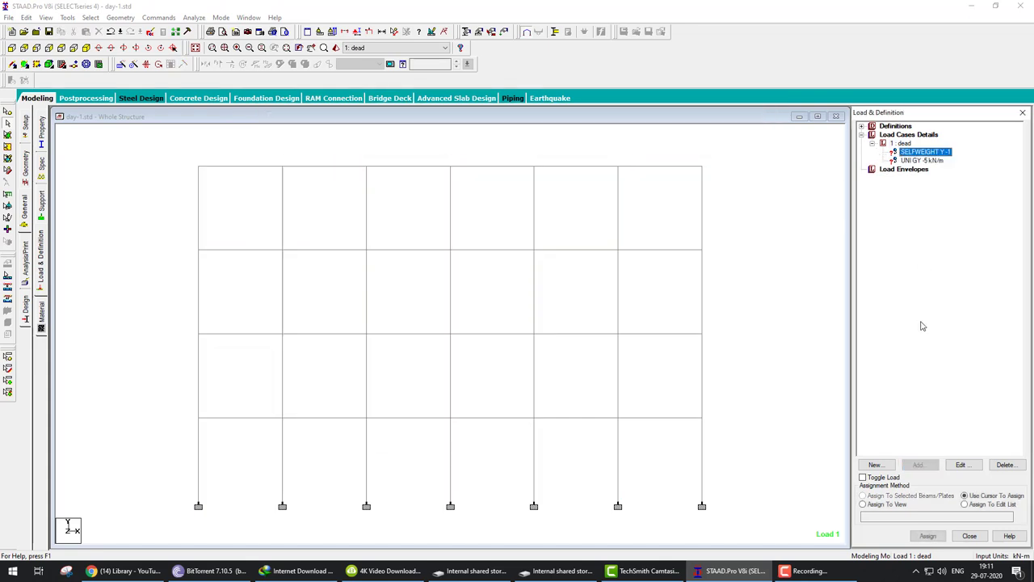
click(900, 507)
click(927, 535)
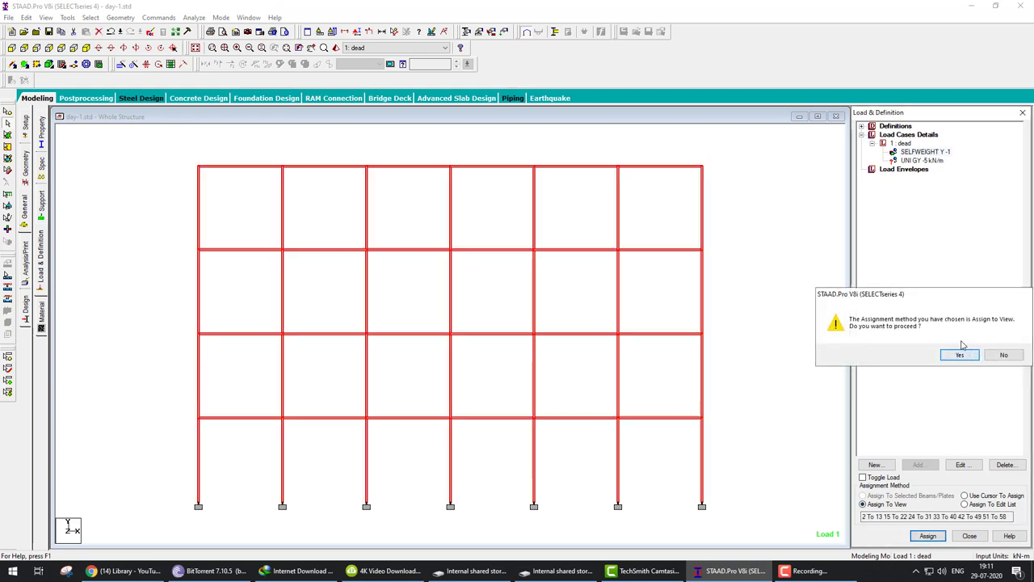
click(966, 353)
Step: Apply the -5 kN/m uniform GY load to the roof-level beams by cursor
click(931, 161)
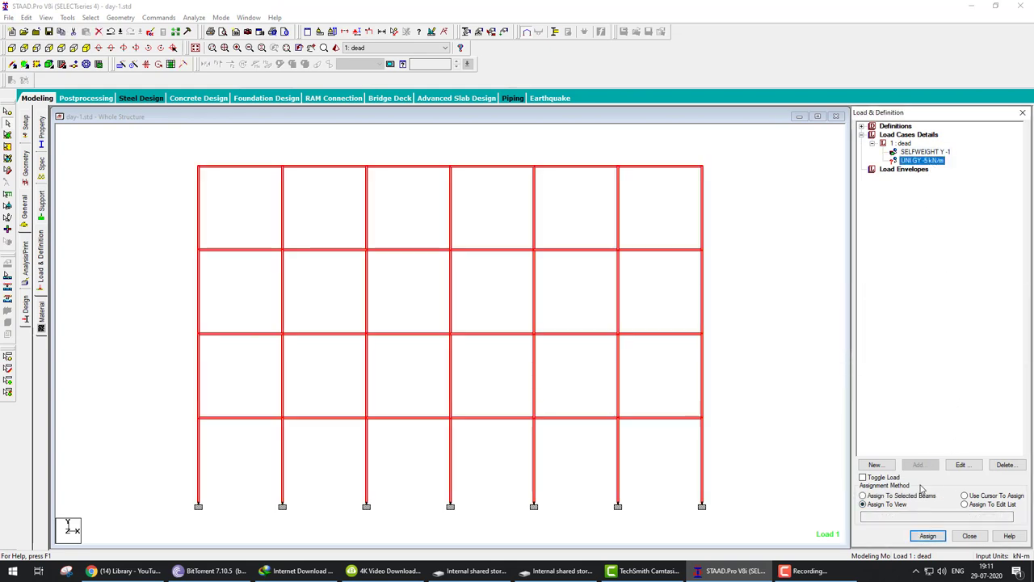
click(965, 496)
click(927, 535)
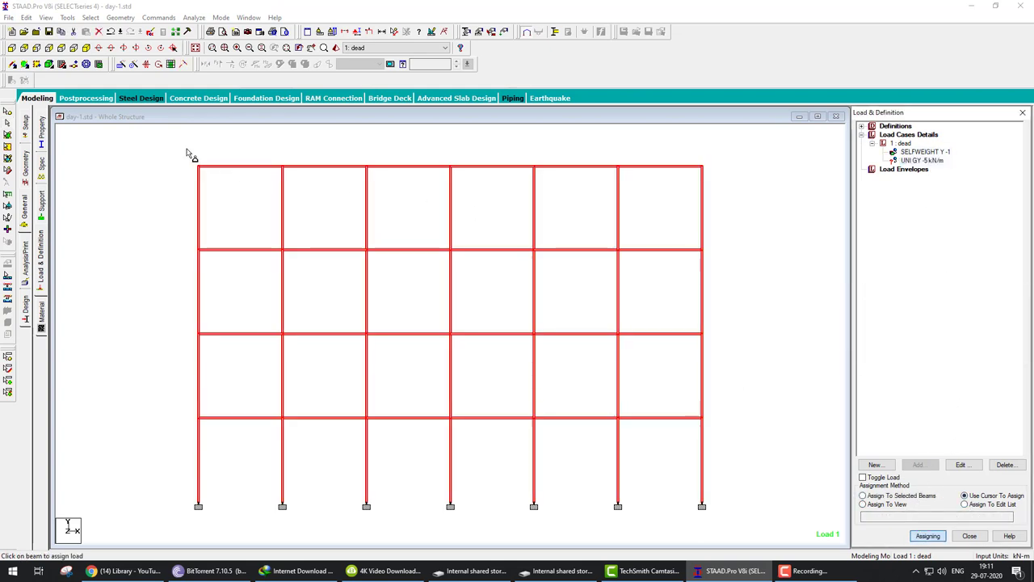
click(676, 170)
click(488, 171)
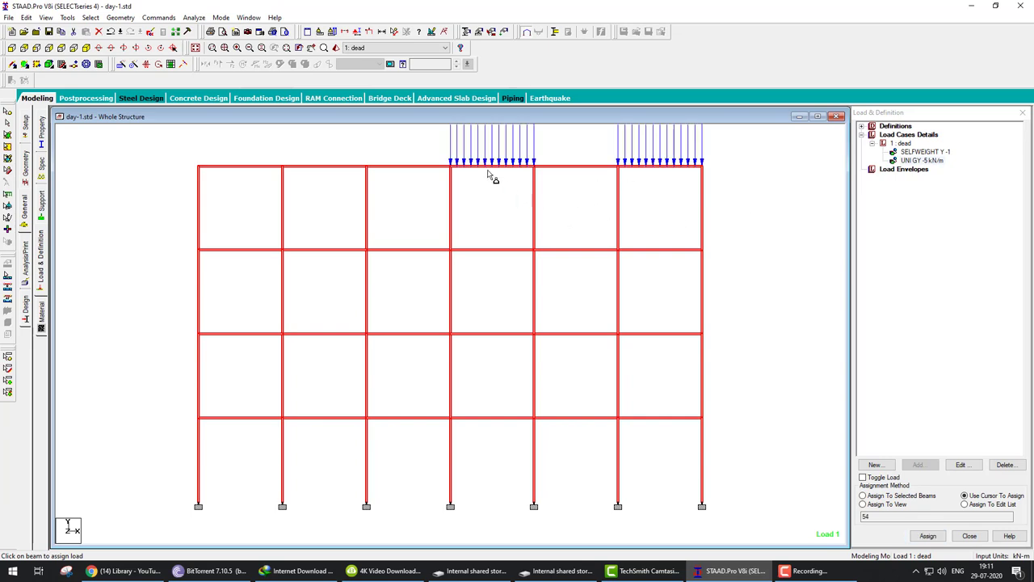
click(305, 174)
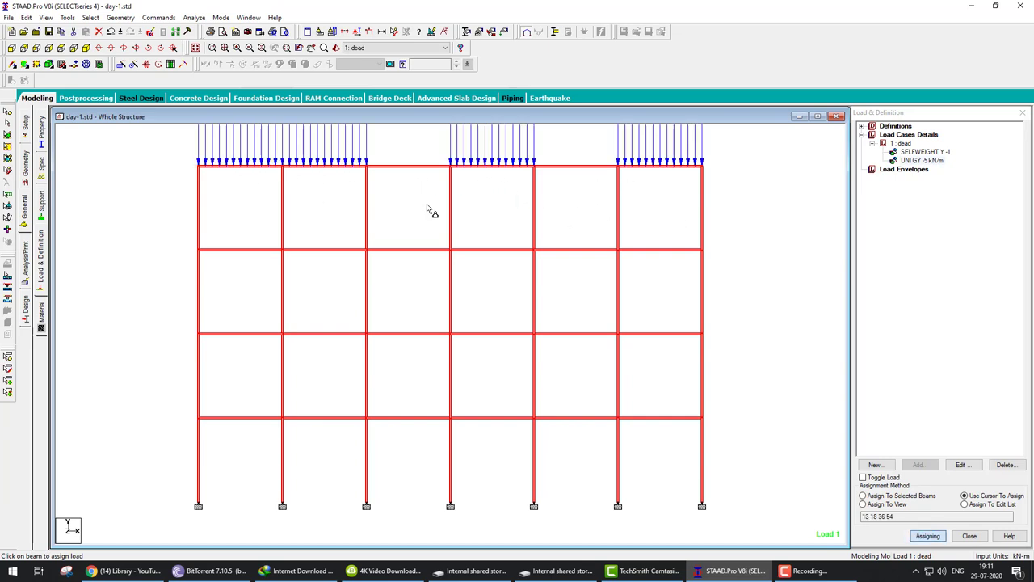
click(438, 169)
click(566, 170)
Step: Apply the same -5 kN/m load to all six beams on the level below the roof
click(579, 250)
click(659, 252)
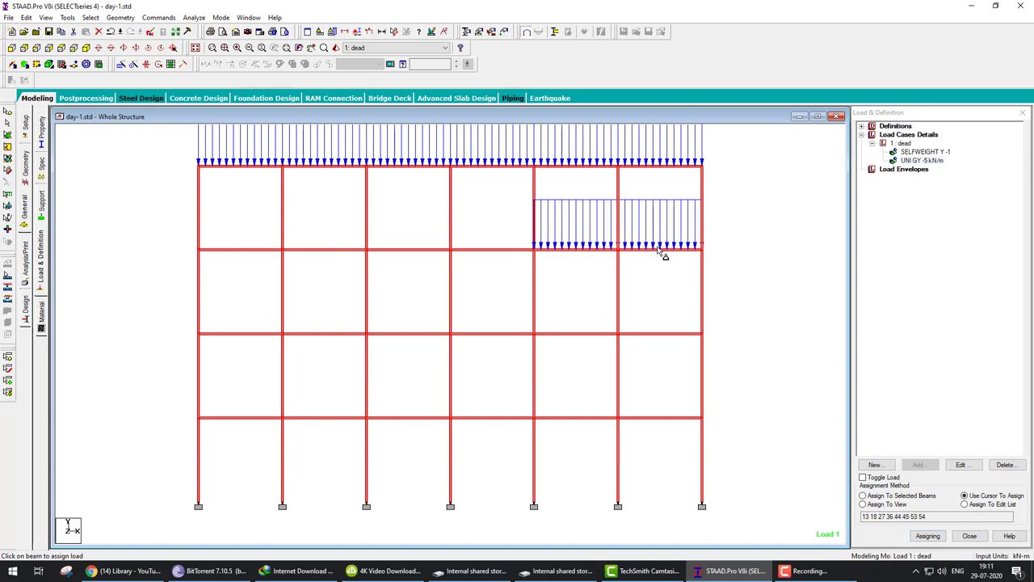
click(509, 251)
click(378, 251)
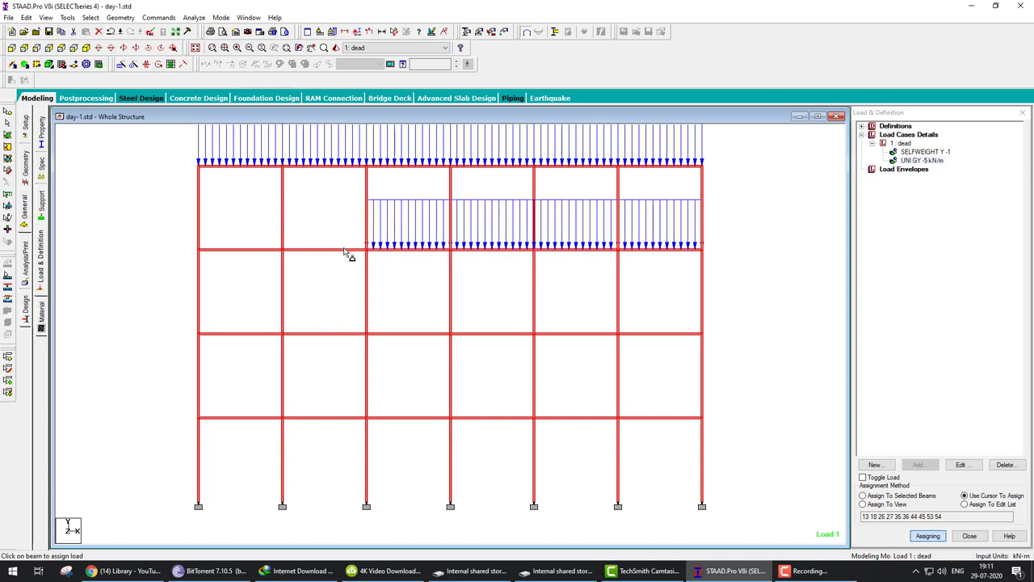
click(331, 251)
click(267, 251)
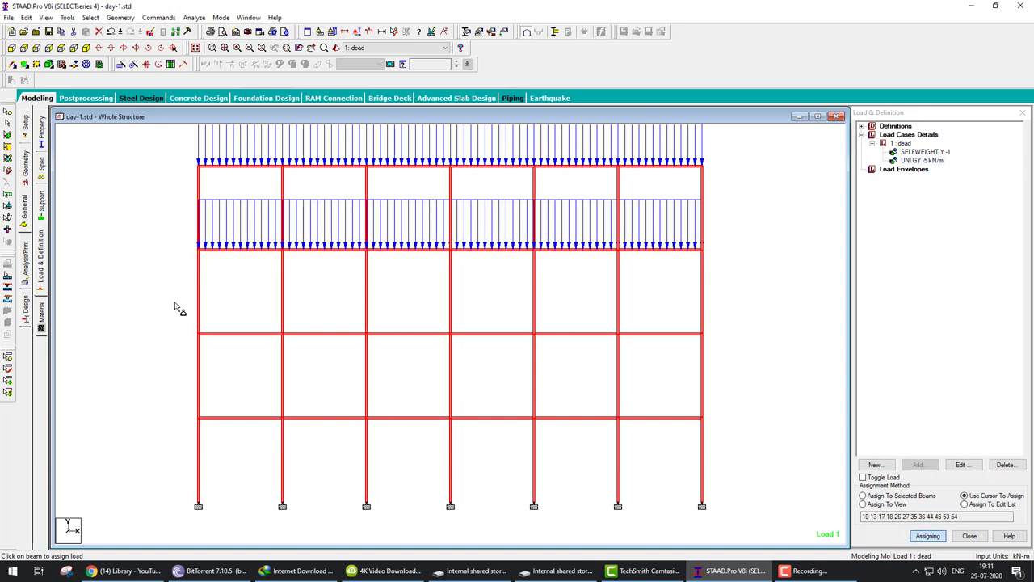
click(24, 263)
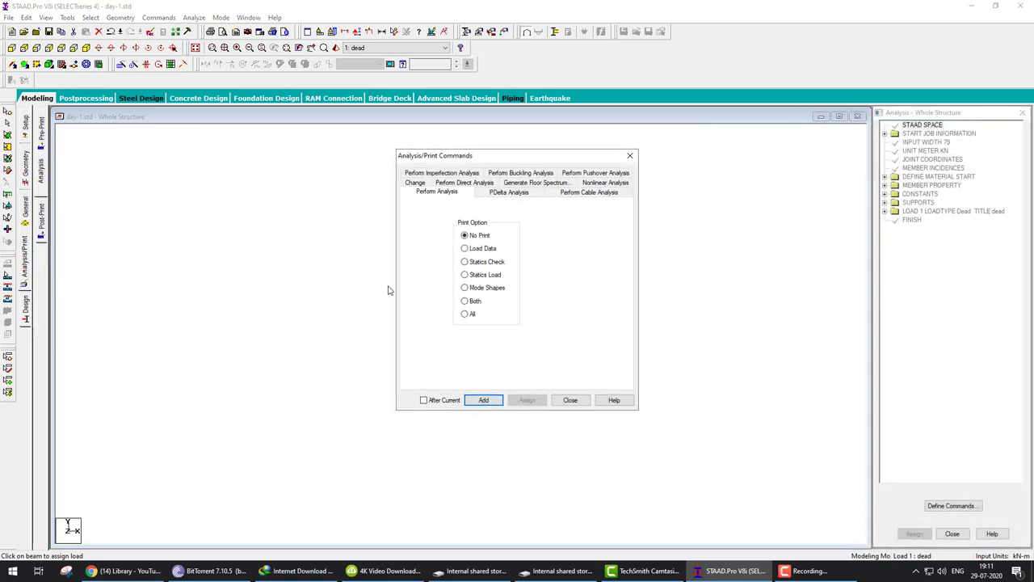
Step: Add a PERFORM ANALYSIS command with the Print All option to the load case
click(466, 314)
click(483, 400)
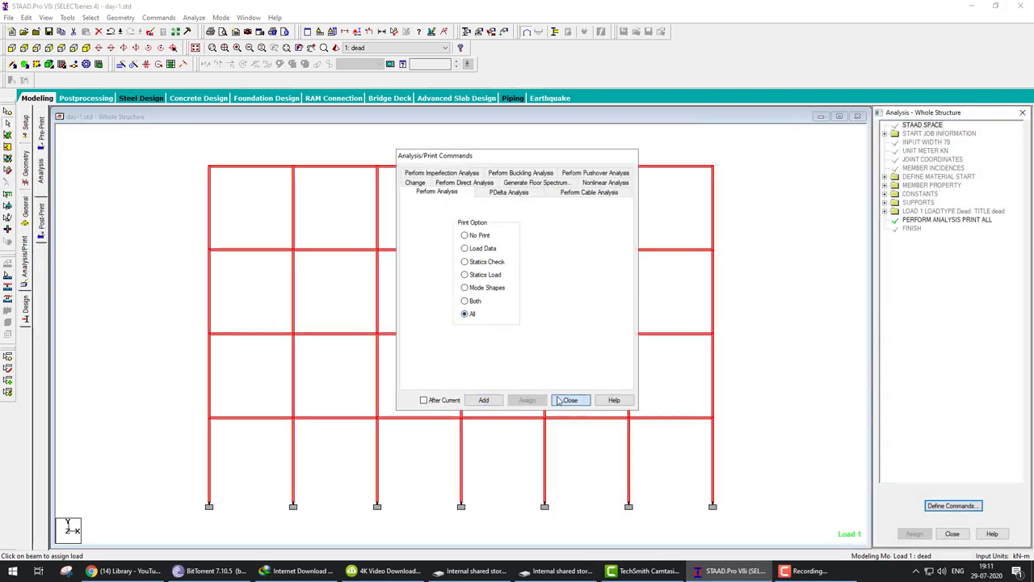
click(570, 400)
Step: Save the model and run the analysis, which finishes with 0 errors
click(194, 17)
click(218, 29)
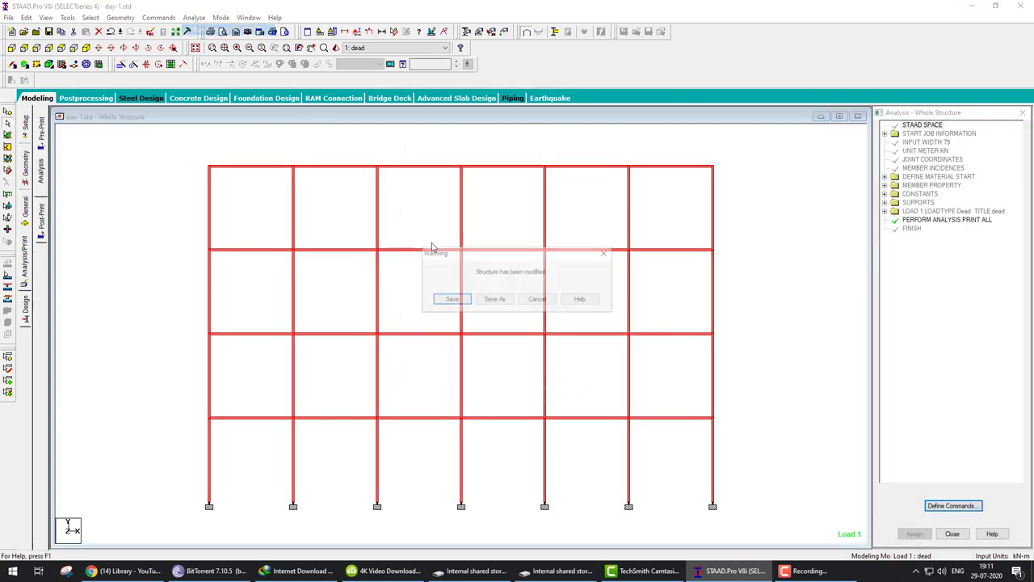
click(449, 301)
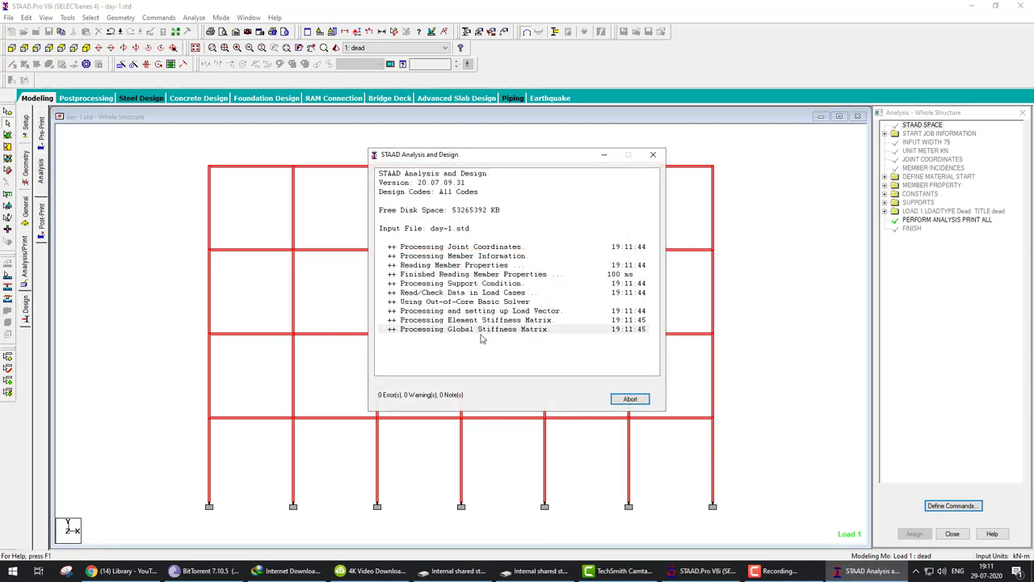
click(631, 400)
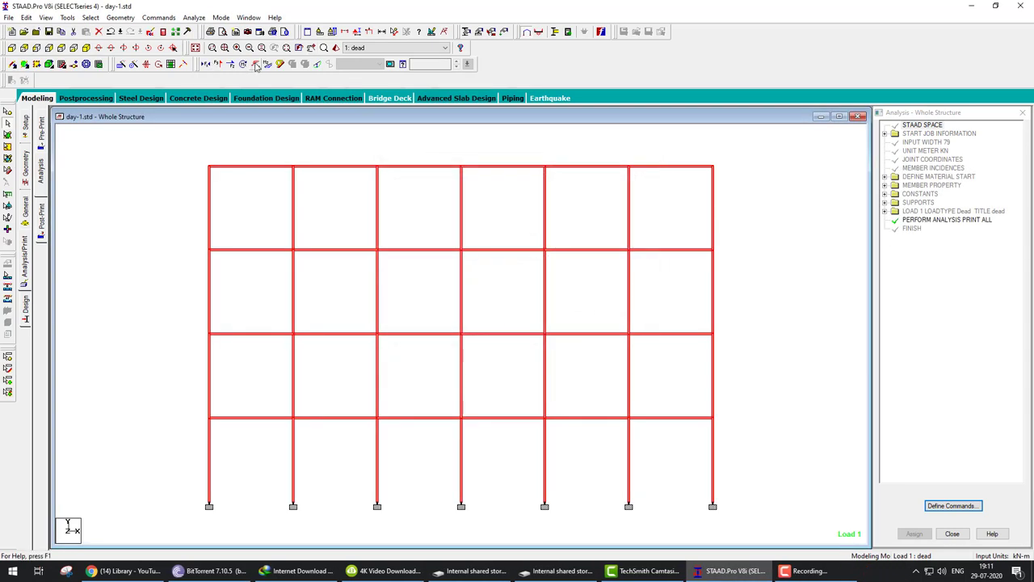